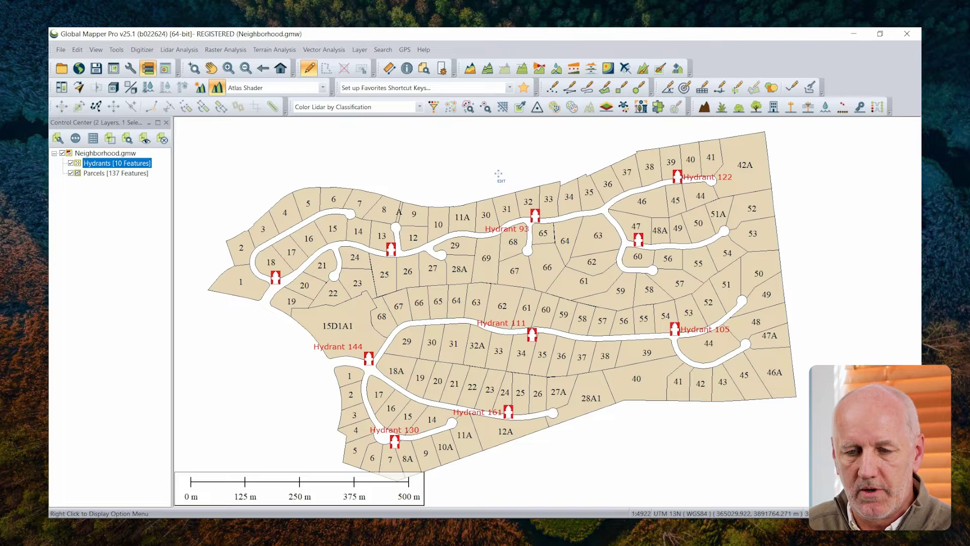
# Start a vector/lidar export from the File menu and choose KML/KMZ as the format
pyautogui.click(61, 51)
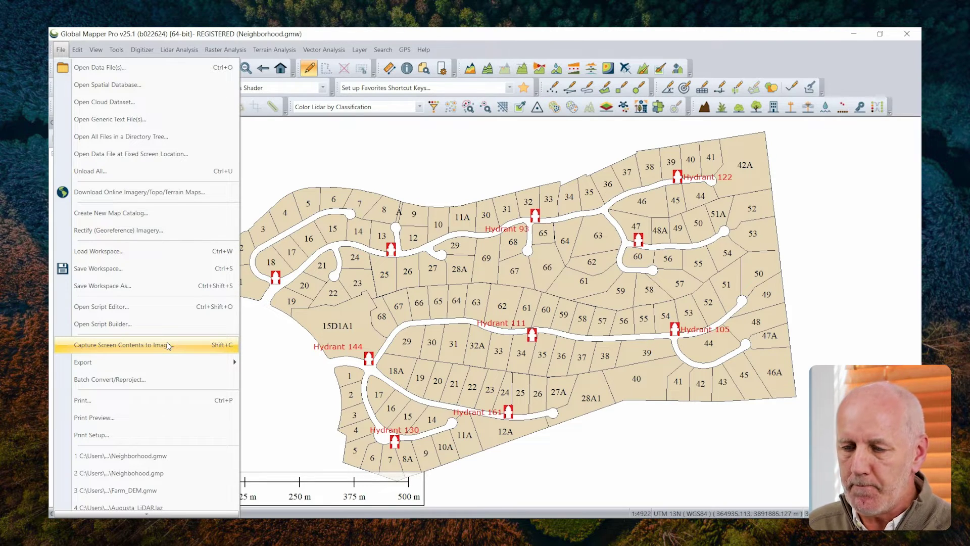
pyautogui.click(437, 33)
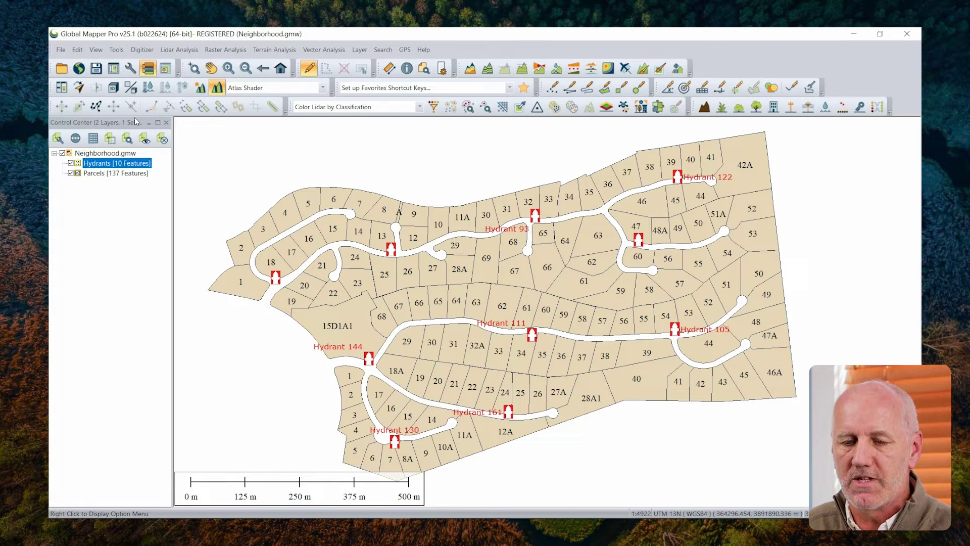
pyautogui.click(61, 50)
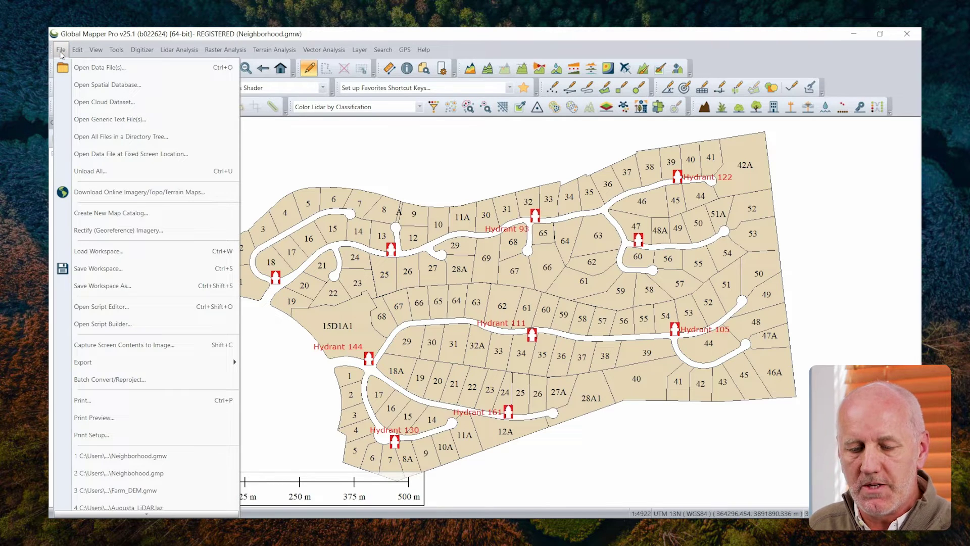
pyautogui.moveTo(106, 362)
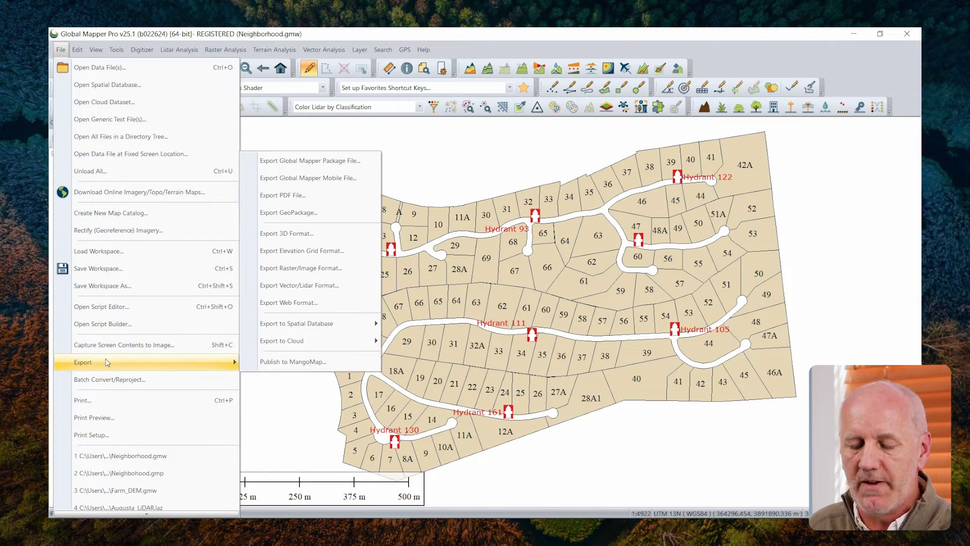
pyautogui.click(325, 289)
pyautogui.press('k')
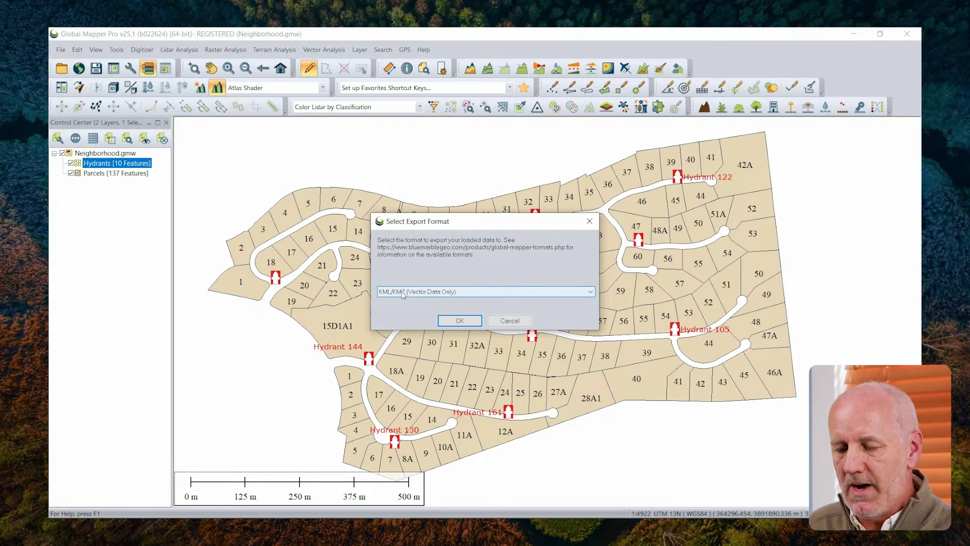
pyautogui.click(463, 321)
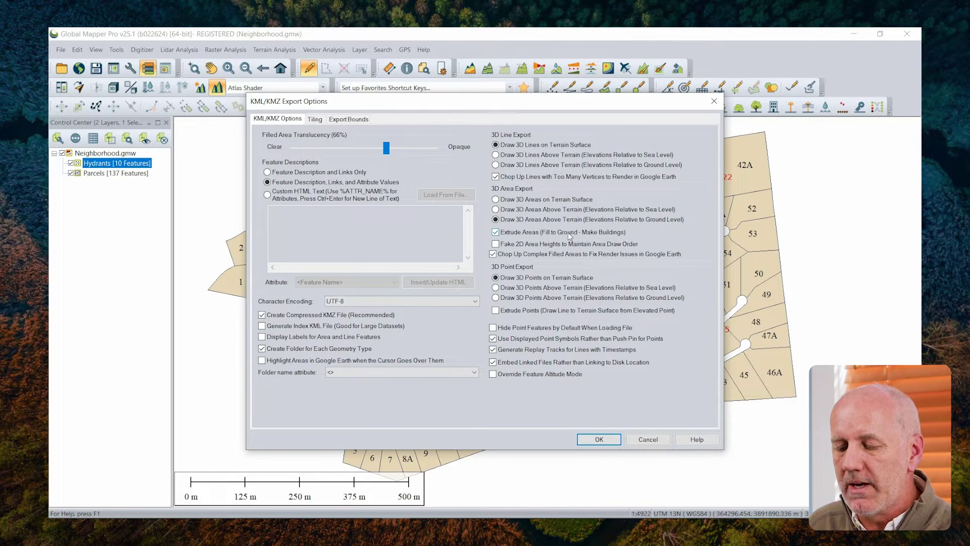
# Accept the KML/KMZ export options: 66% area translucency, areas extruded as buildings
pyautogui.click(599, 440)
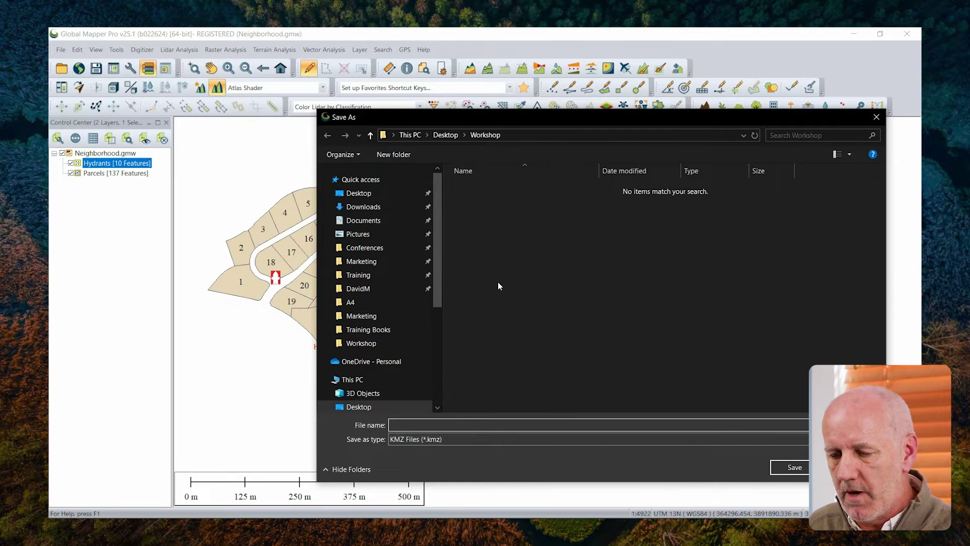
# Save the KMZ export as Test.kmz on the Desktop, replacing the existing file
pyautogui.click(448, 136)
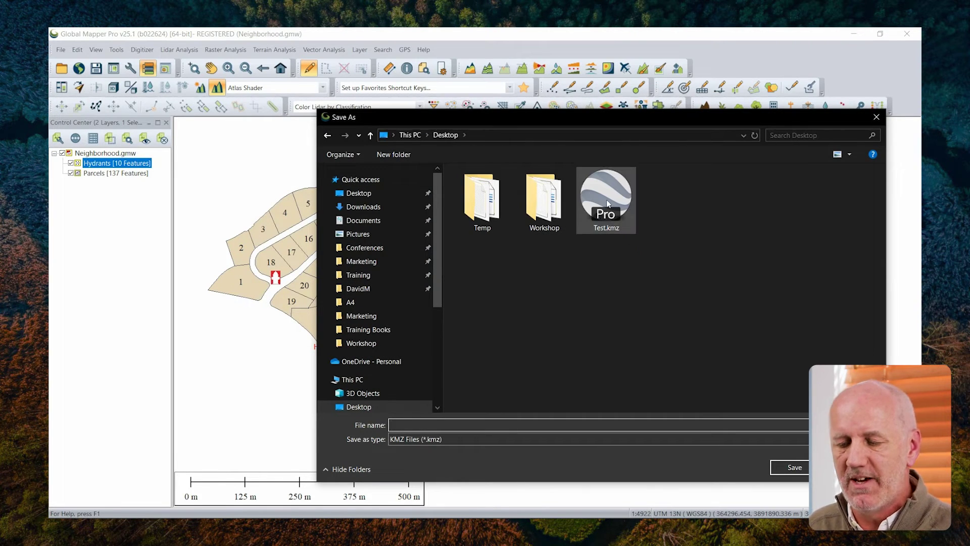
pyautogui.click(607, 200)
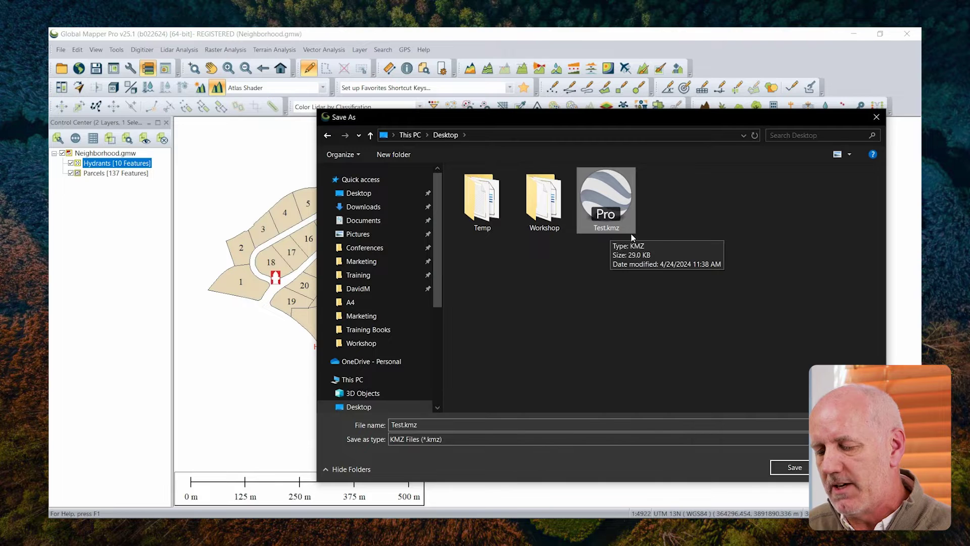
pyautogui.click(796, 468)
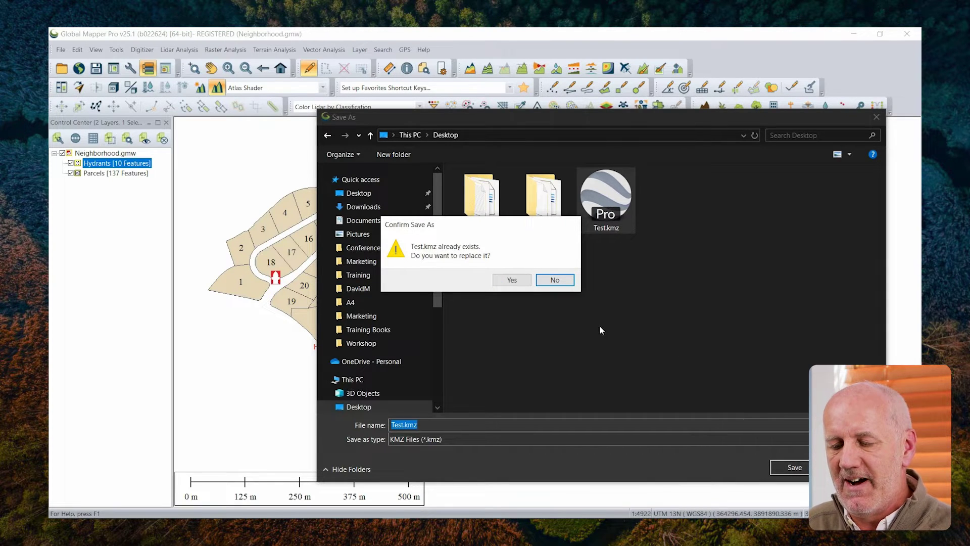
pyautogui.click(519, 280)
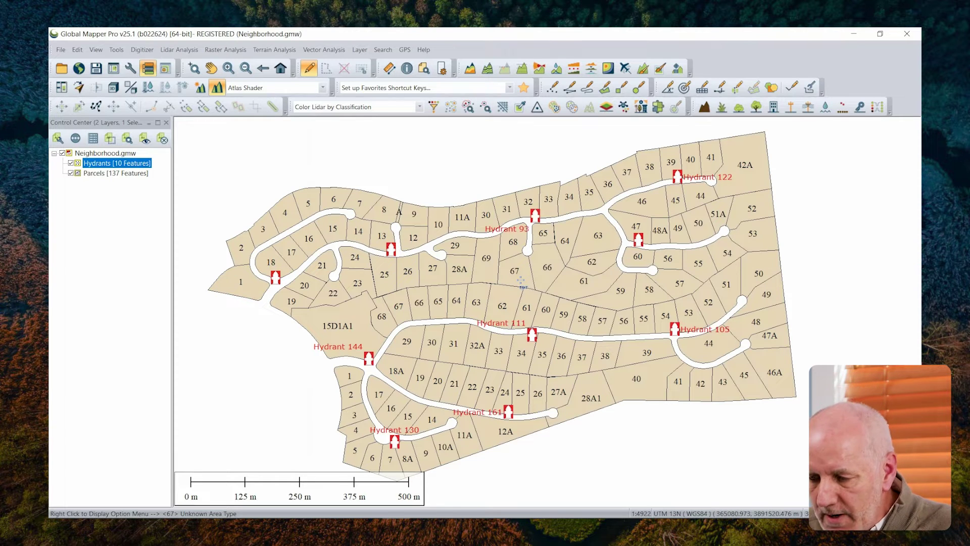
pyautogui.hotkey('alt', 'Tab')
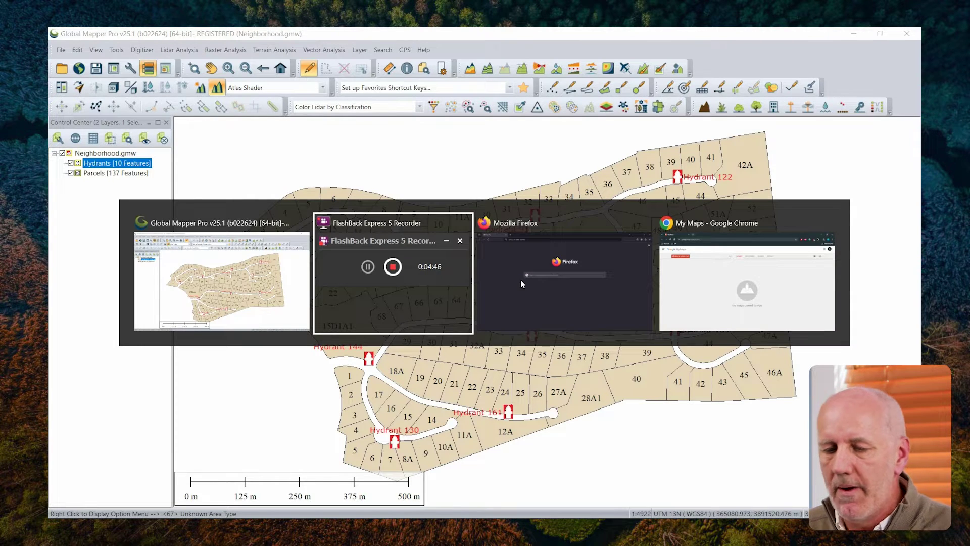
# Switch to the My Maps home page in Chrome
pyautogui.hotkey('alt', 'Tab')
pyautogui.hotkey('alt', 'Tab')
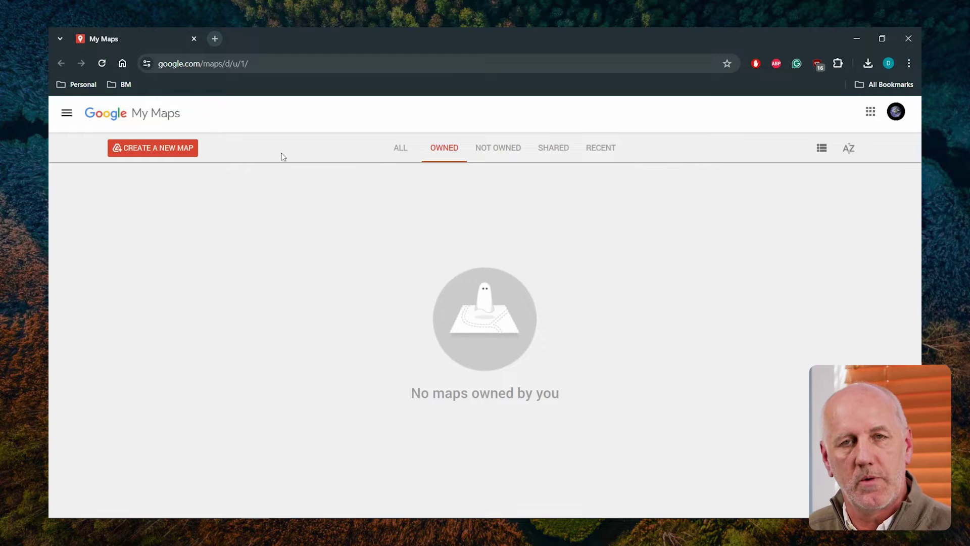
# Create a new Untitled map, accepting the Drive upload notice
pyautogui.click(171, 149)
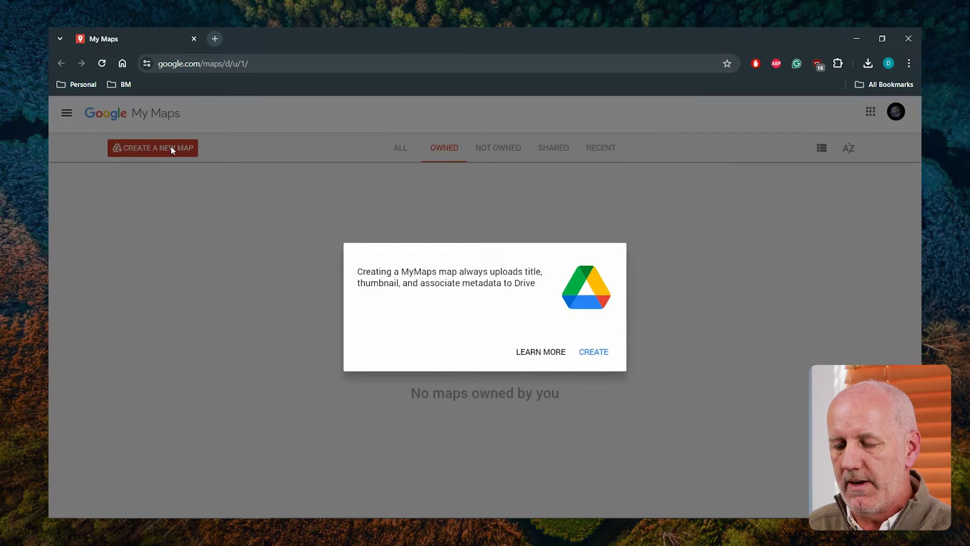
pyautogui.click(594, 353)
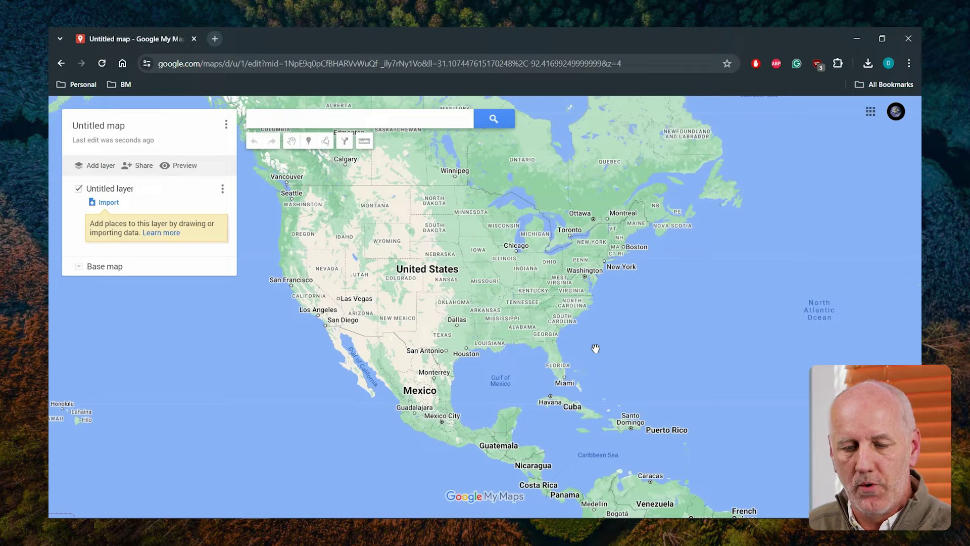
# Import Test.kmz from the Desktop into the Untitled layer
pyautogui.click(116, 203)
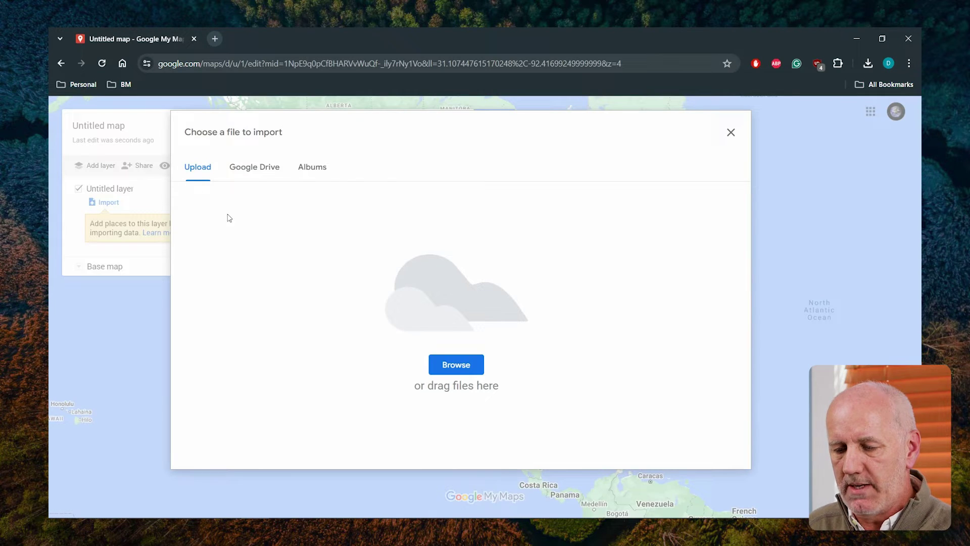
pyautogui.click(450, 368)
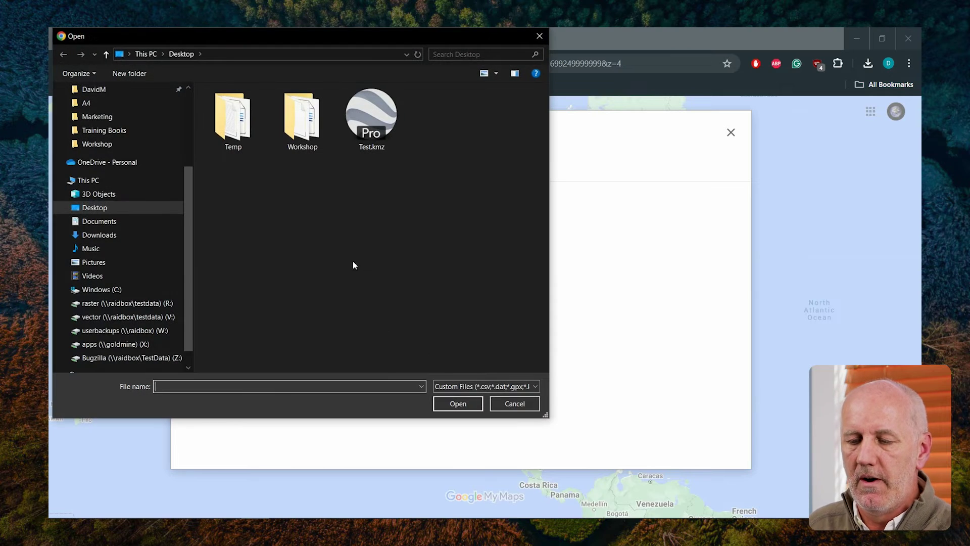
pyautogui.click(384, 117)
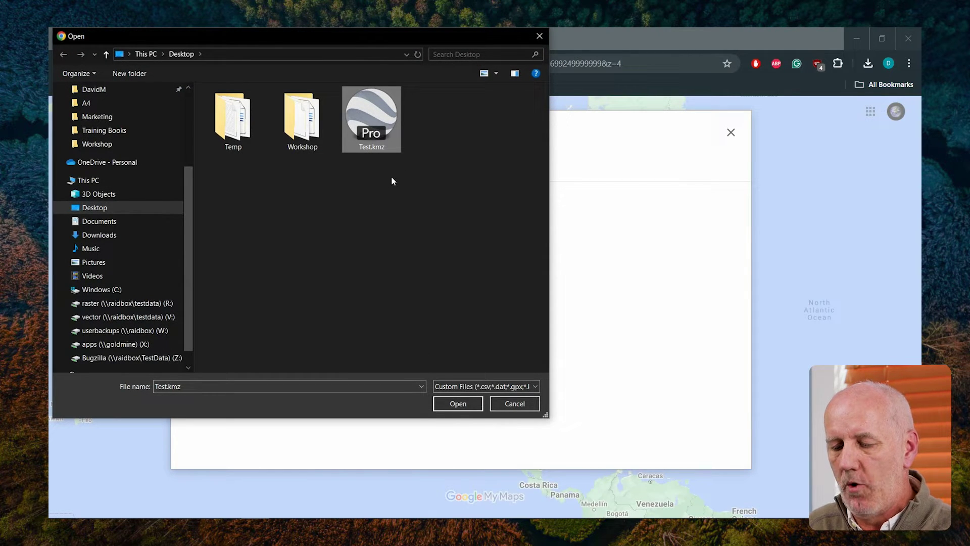
pyautogui.click(458, 404)
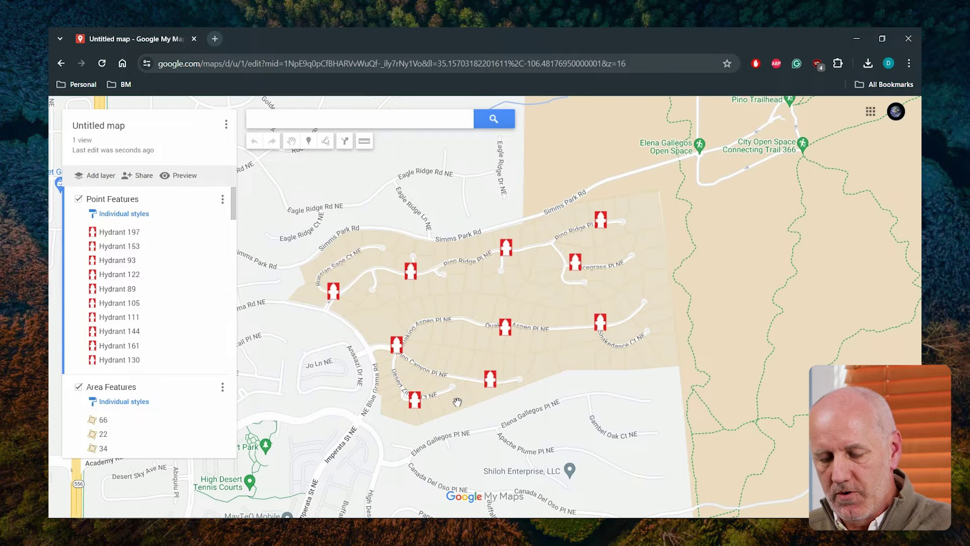
# Show parcel 7's attributes with Global Mapper's Feature Info tool to compare with My Maps
pyautogui.hotkey('alt', 'Tab')
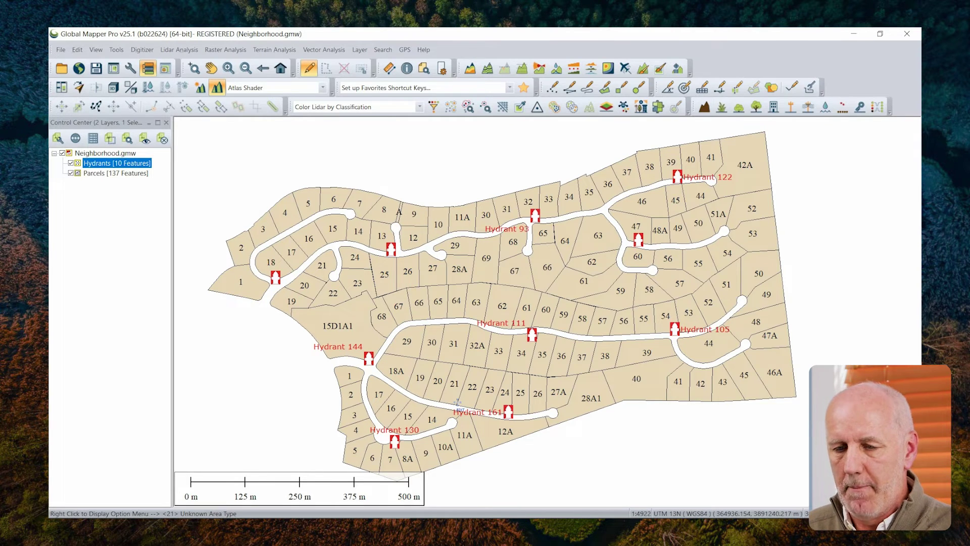
pyautogui.hotkey('alt', 'Tab')
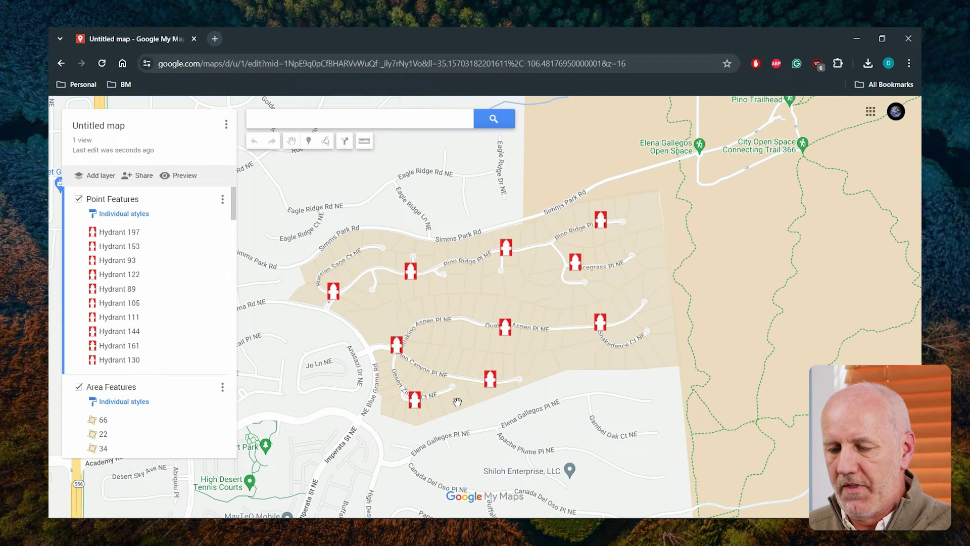
pyautogui.hotkey('alt', 'Tab')
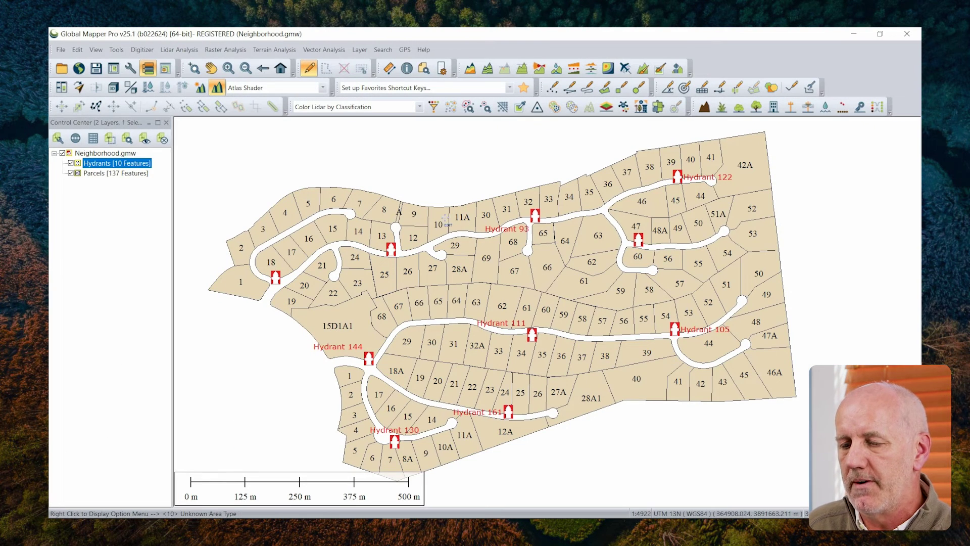
pyautogui.click(407, 69)
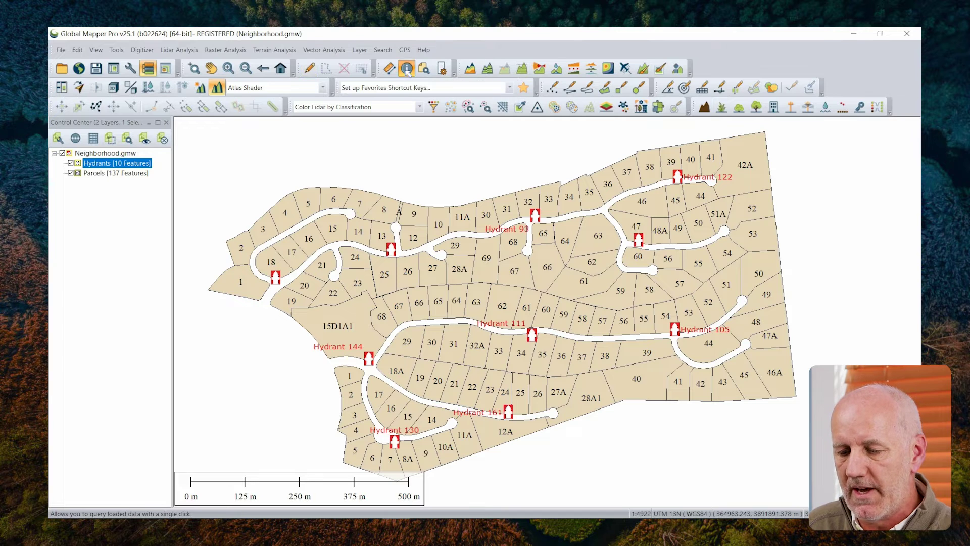
pyautogui.click(369, 205)
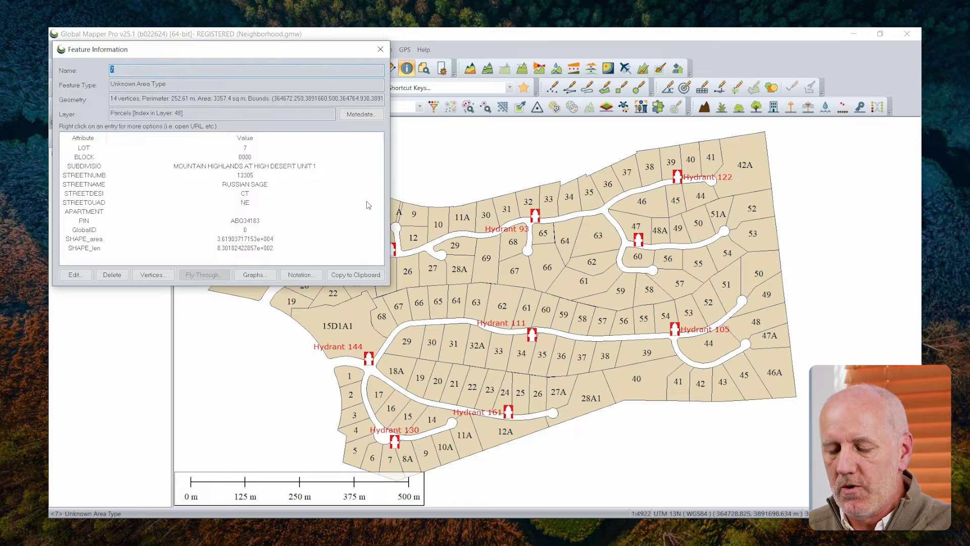
pyautogui.hotkey('alt', 'Tab')
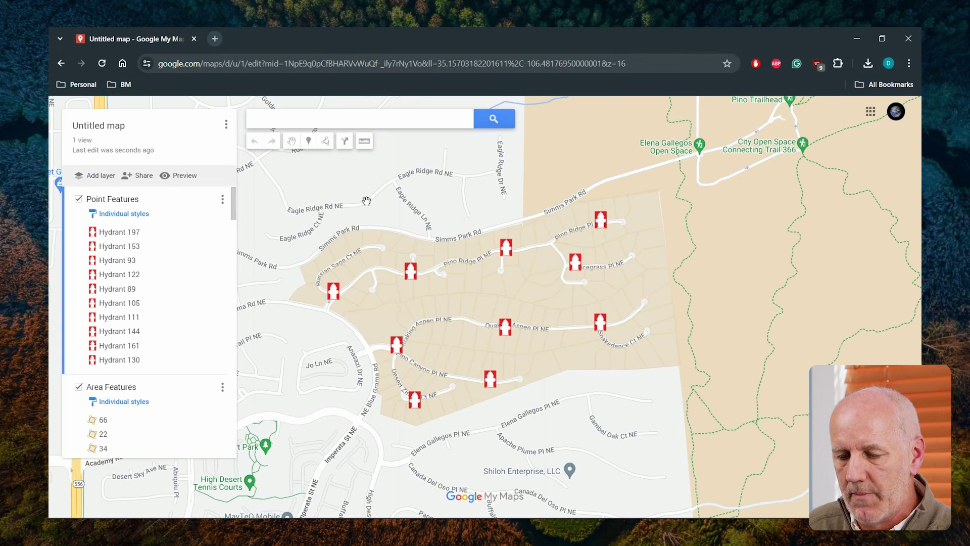
pyautogui.click(393, 238)
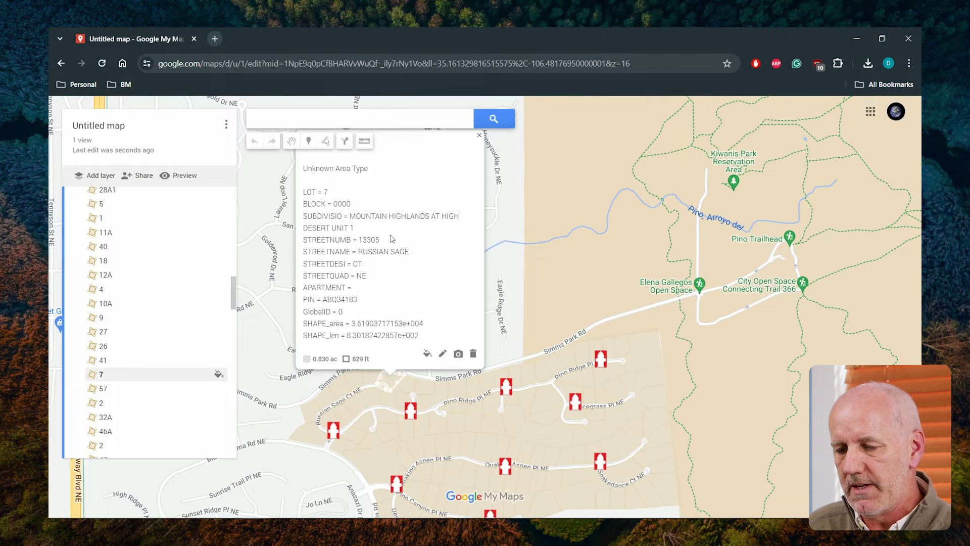
pyautogui.click(478, 136)
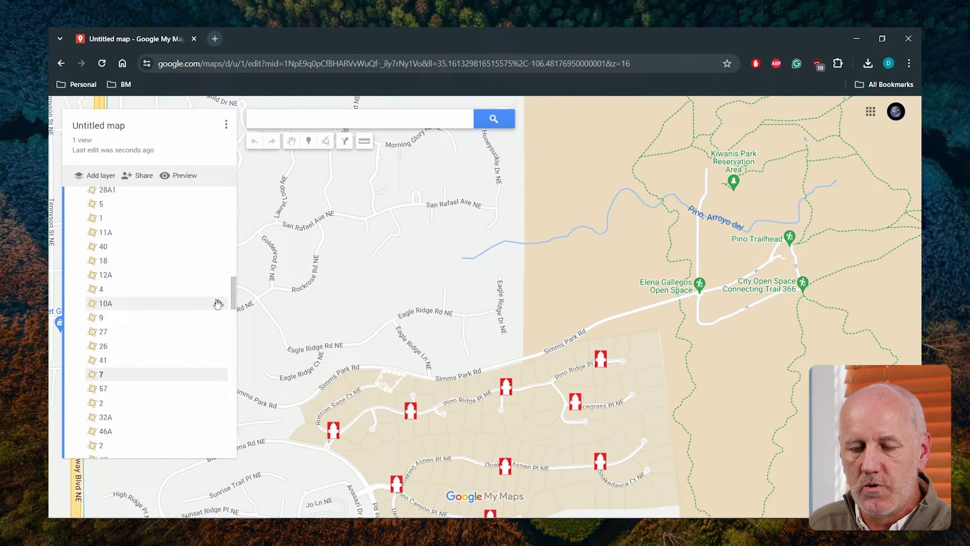
pyautogui.moveTo(235, 303); pyautogui.dragTo(234, 202)
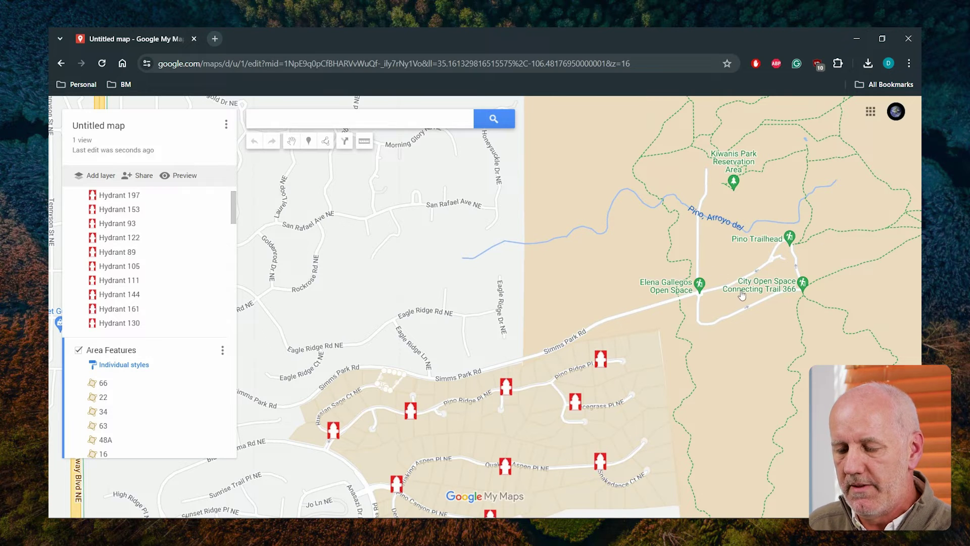
pyautogui.moveTo(551, 344); pyautogui.dragTo(598, 183)
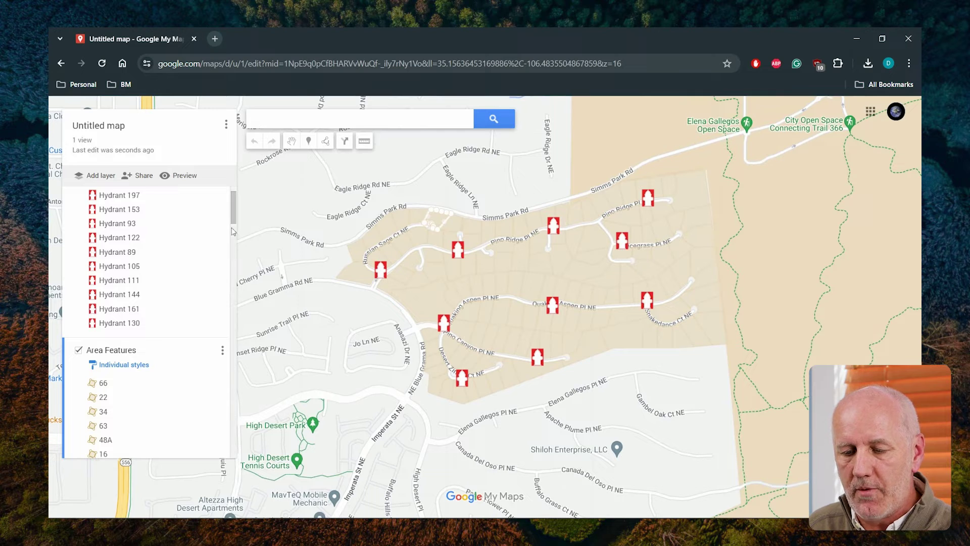
# Change the base map style to Satellite in the layer panel
pyautogui.scroll(-2, 233, 236)
pyautogui.scroll(-10, 233, 236)
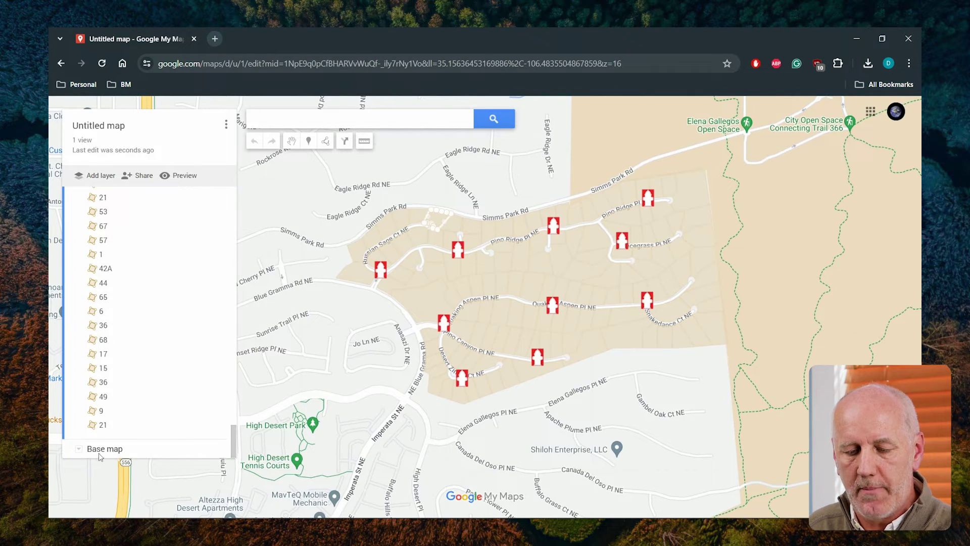
pyautogui.click(79, 449)
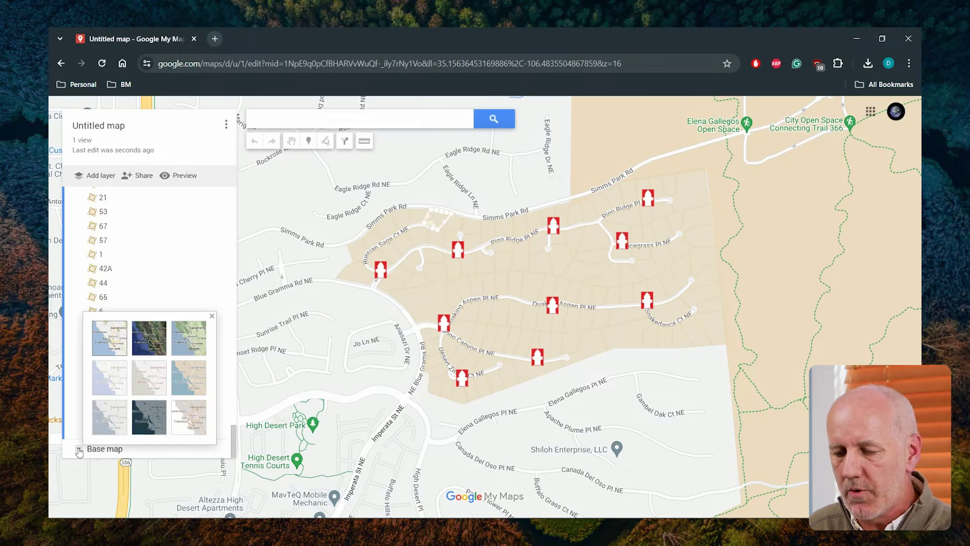
pyautogui.click(159, 344)
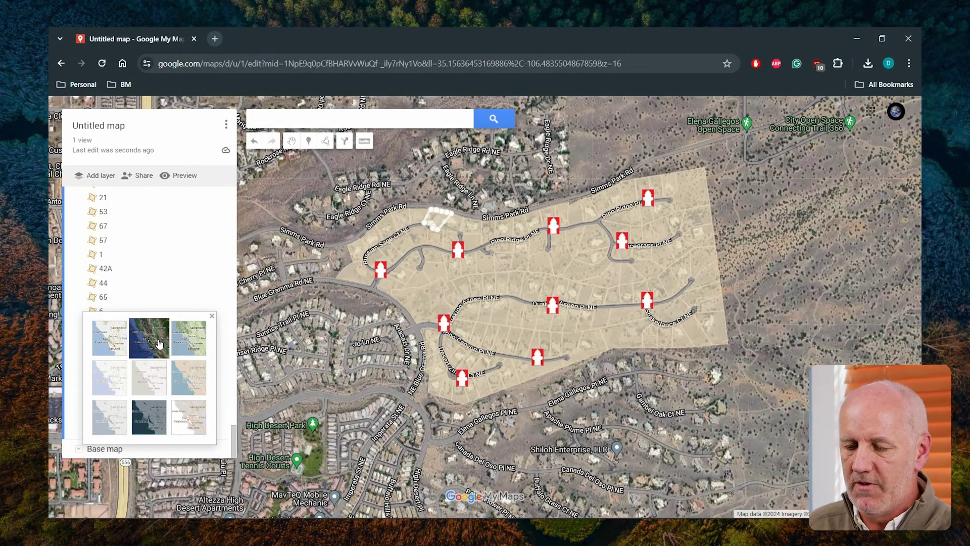
pyautogui.scroll(2, 531, 282)
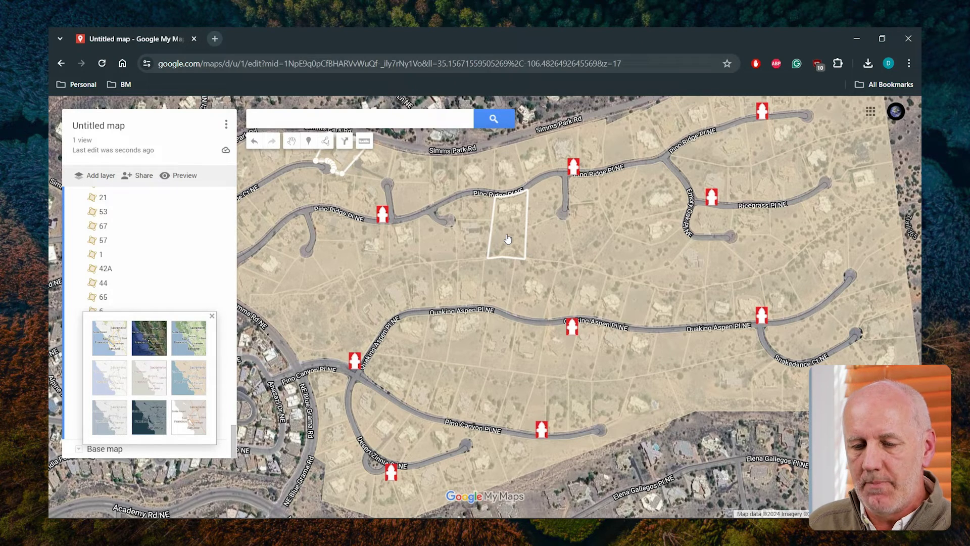
pyautogui.click(142, 177)
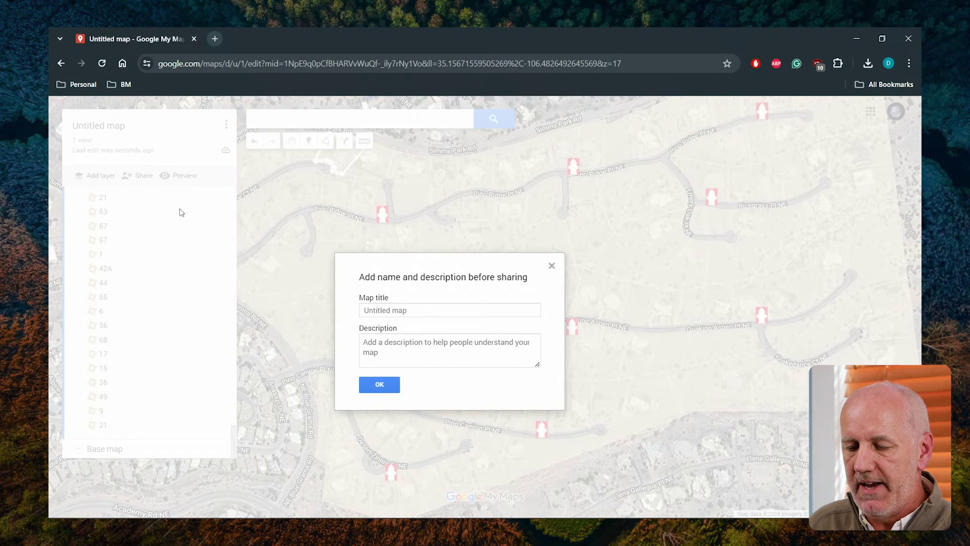
# Enter 'Hydrants' as the map title and confirm it
pyautogui.click(414, 310)
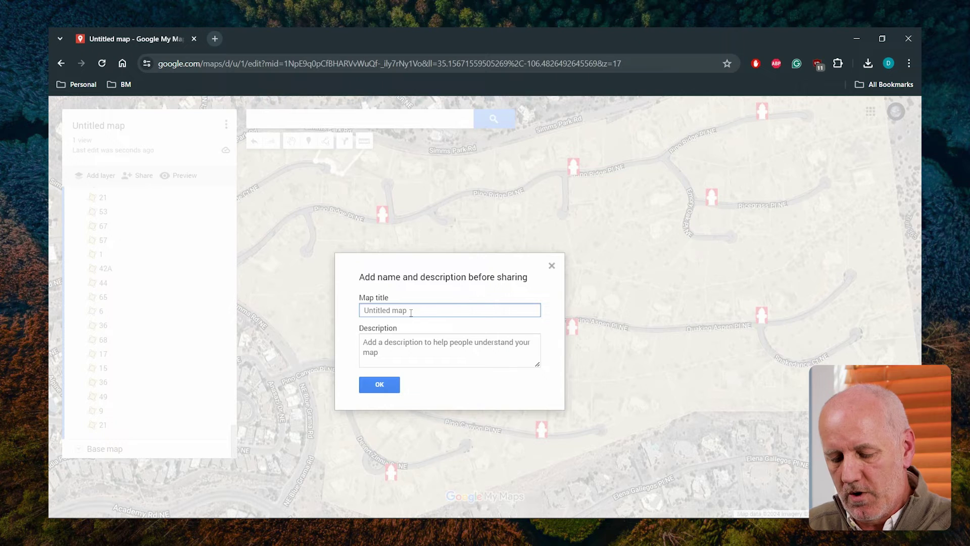
pyautogui.write('H')
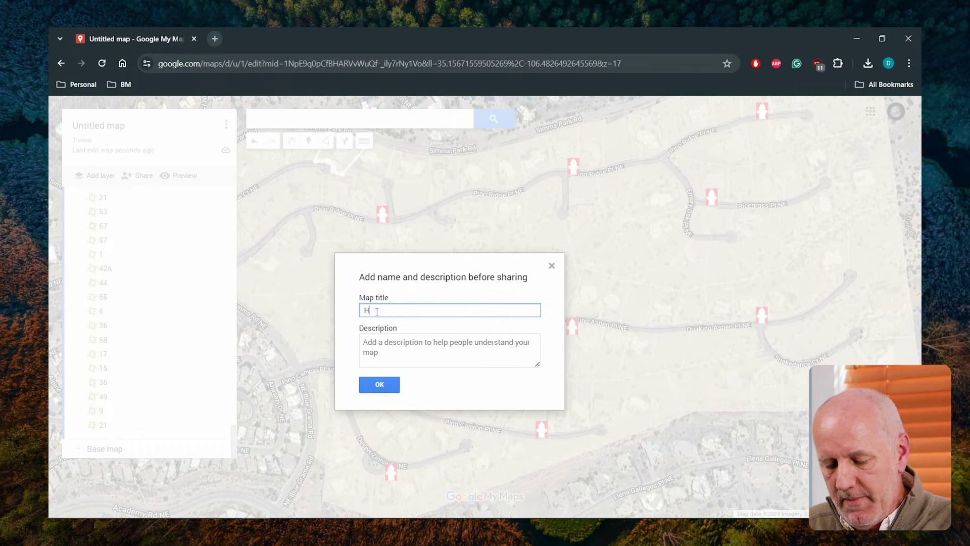
pyautogui.write('ydrants')
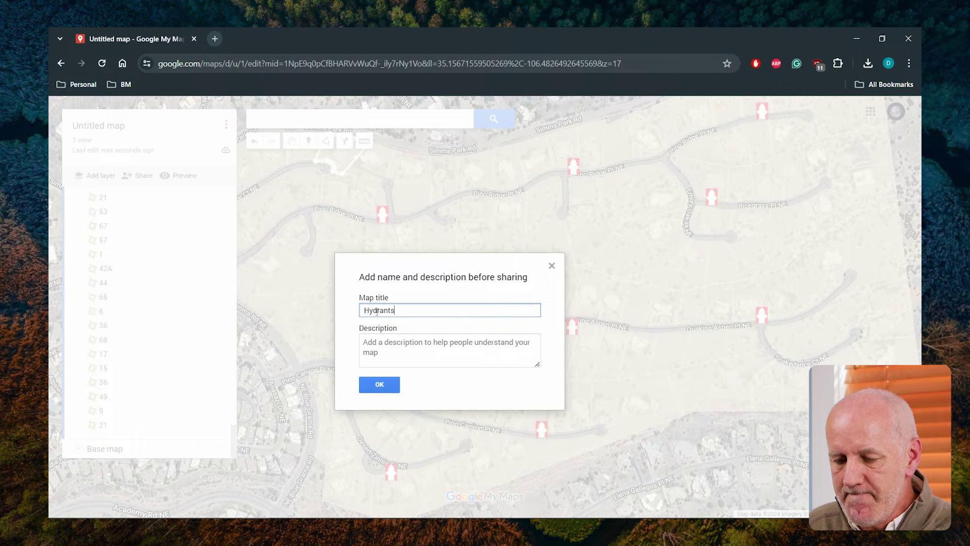
pyautogui.click(384, 385)
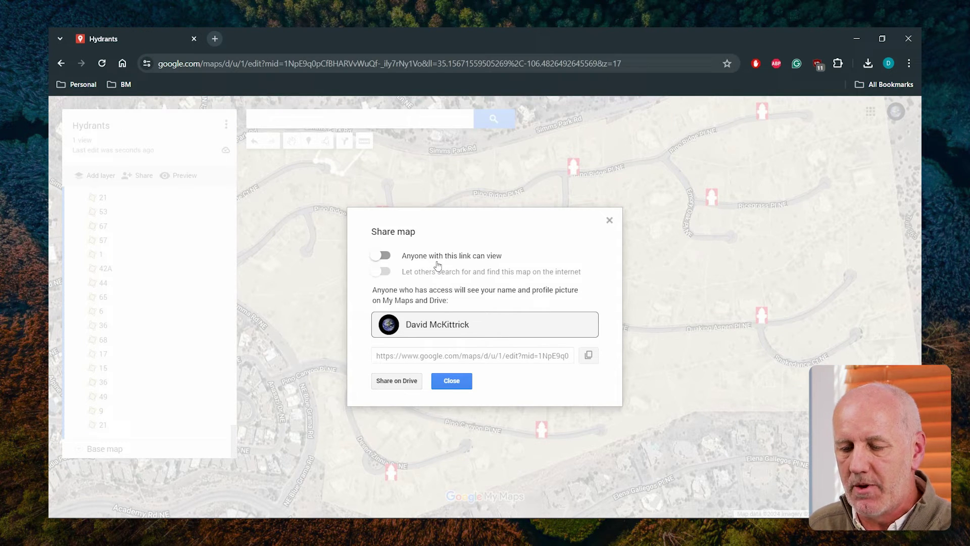
# Enable 'Anyone with this link can view', copy the link, and go to Firefox's address bar
pyautogui.click(386, 256)
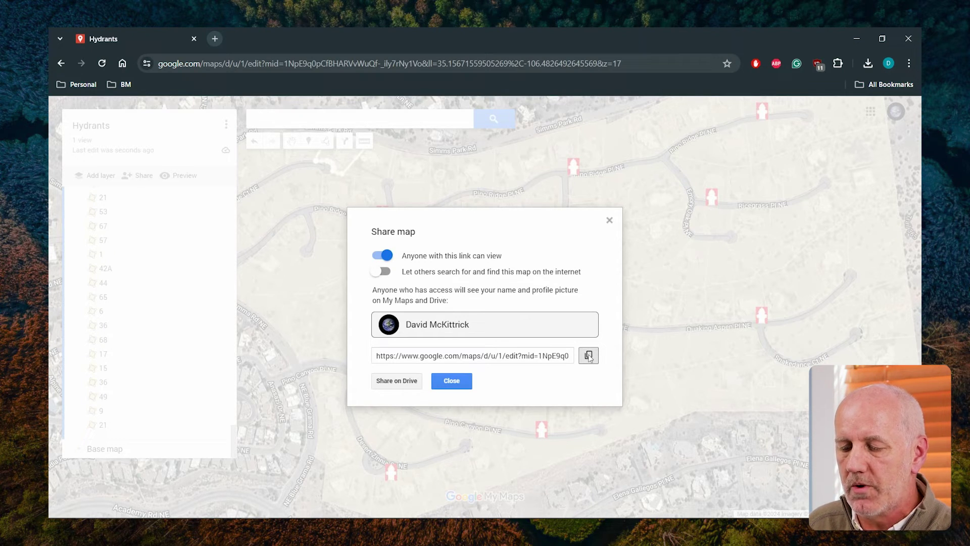
pyautogui.click(588, 356)
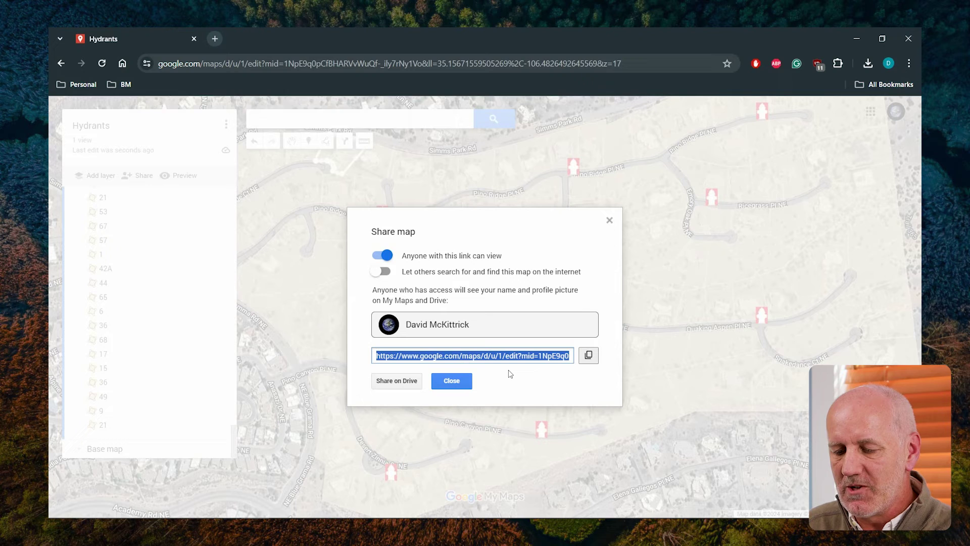
pyautogui.click(452, 380)
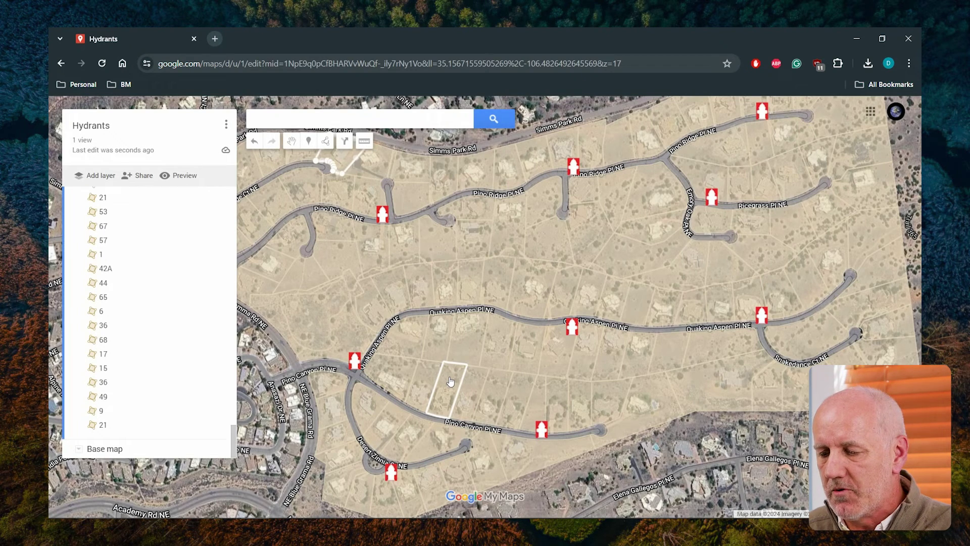
pyautogui.hotkey('alt', 'Tab')
pyautogui.hotkey('alt', 'Tab')
pyautogui.hotkey('alt', 'Tab')
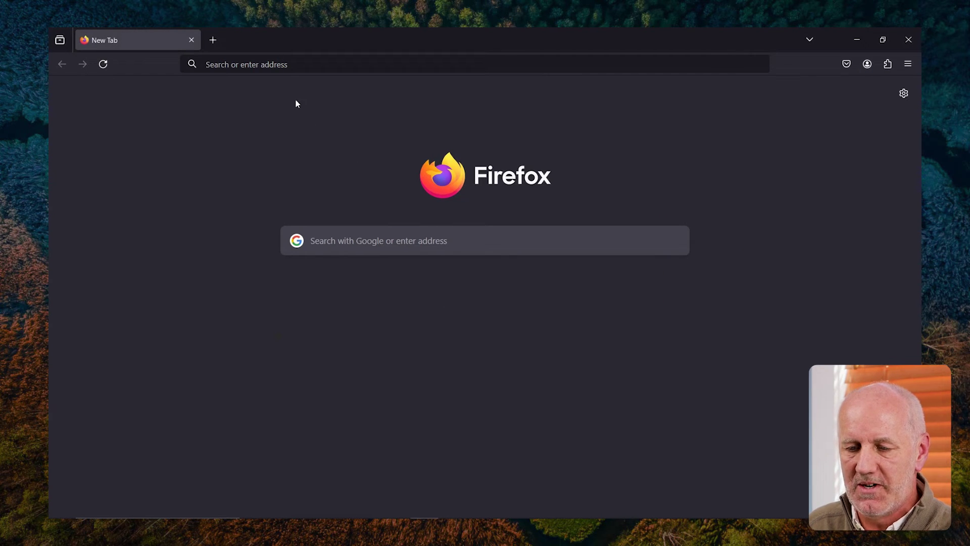
pyautogui.click(272, 65)
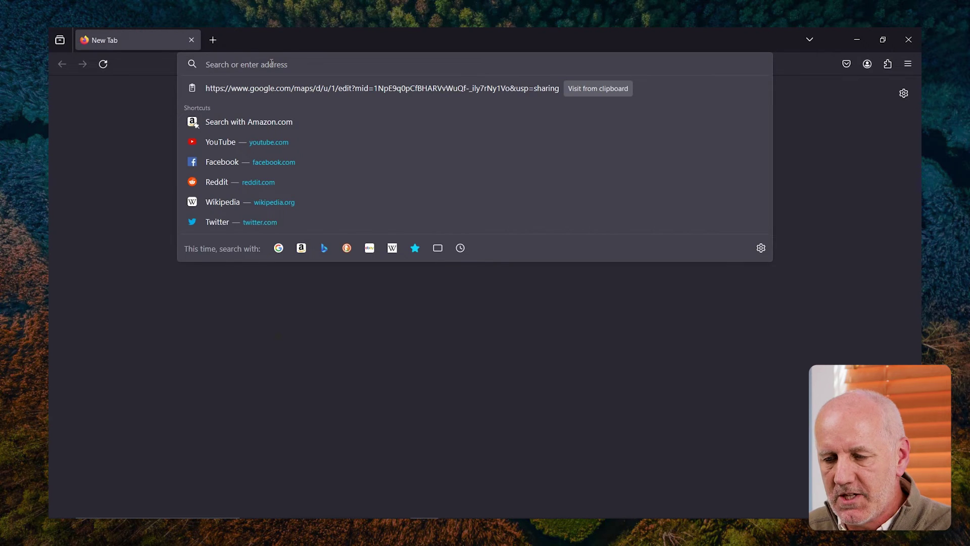
# Paste the copied Hydrants map link into Firefox's address bar and load it
pyautogui.hotkey('ctrl', 'v')
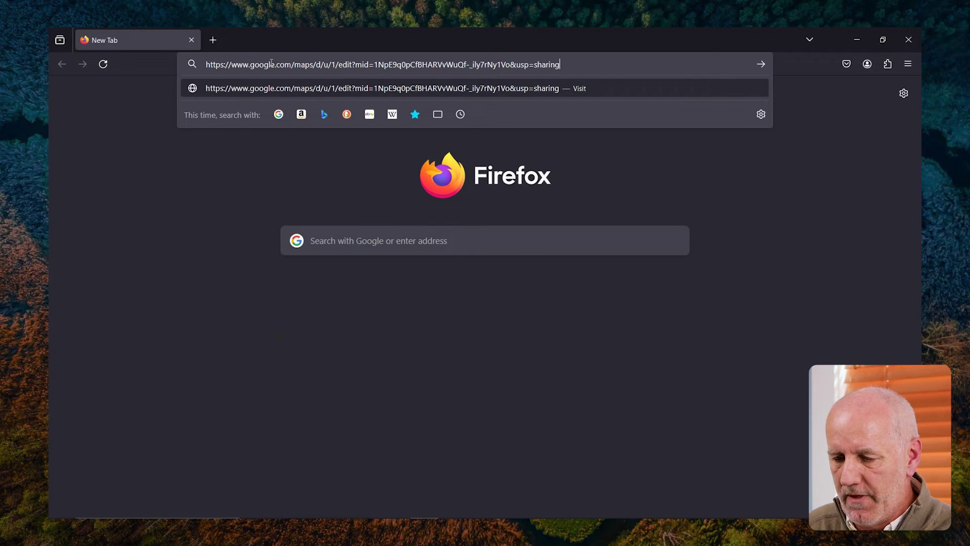
pyautogui.press('Return')
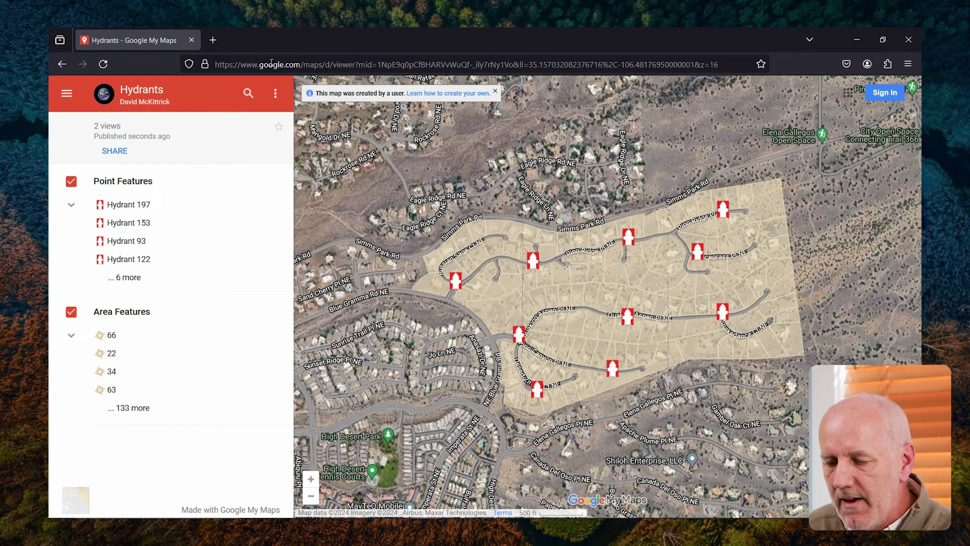
pyautogui.click(507, 288)
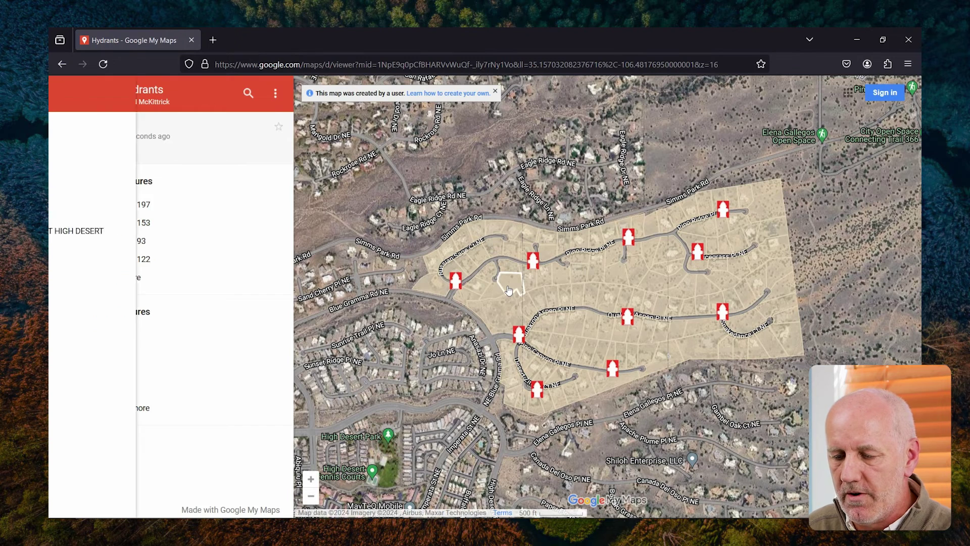
pyautogui.click(457, 285)
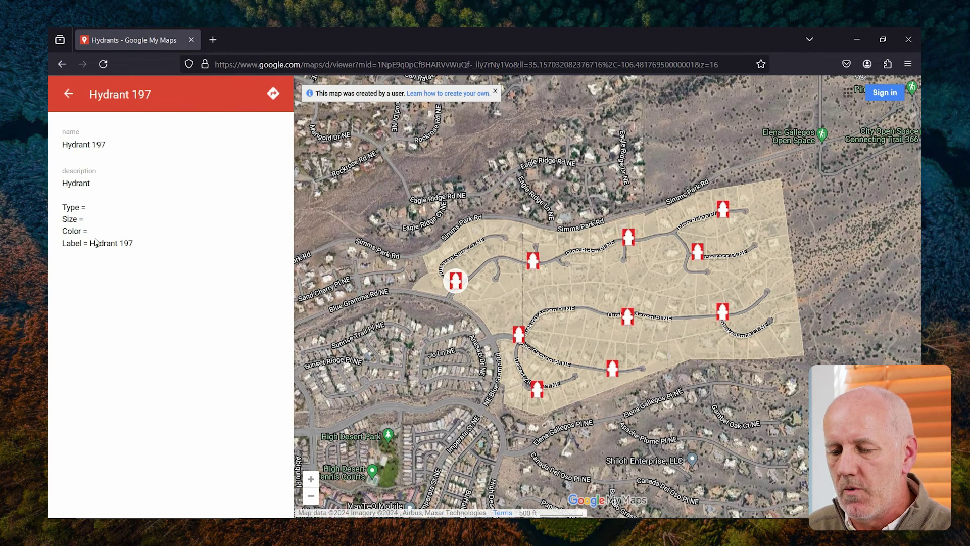
pyautogui.click(68, 94)
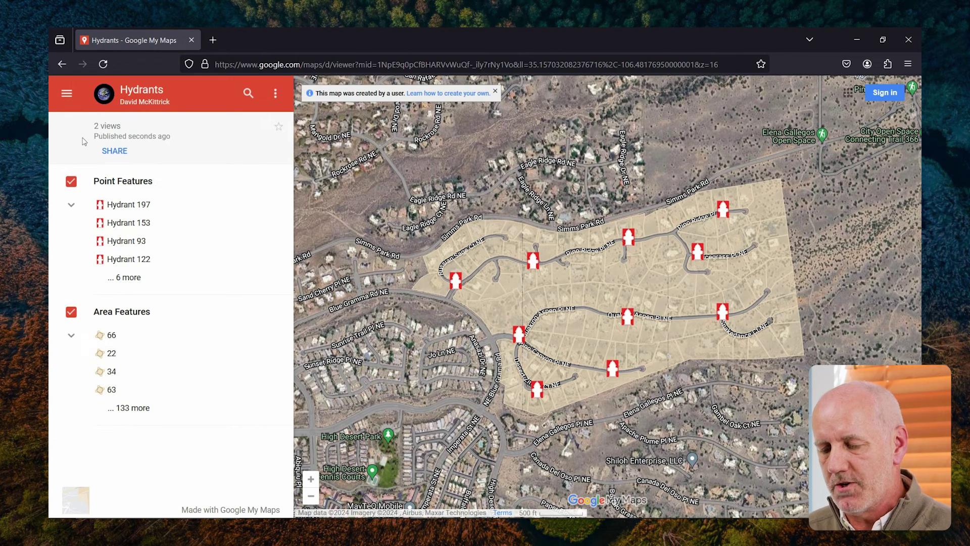